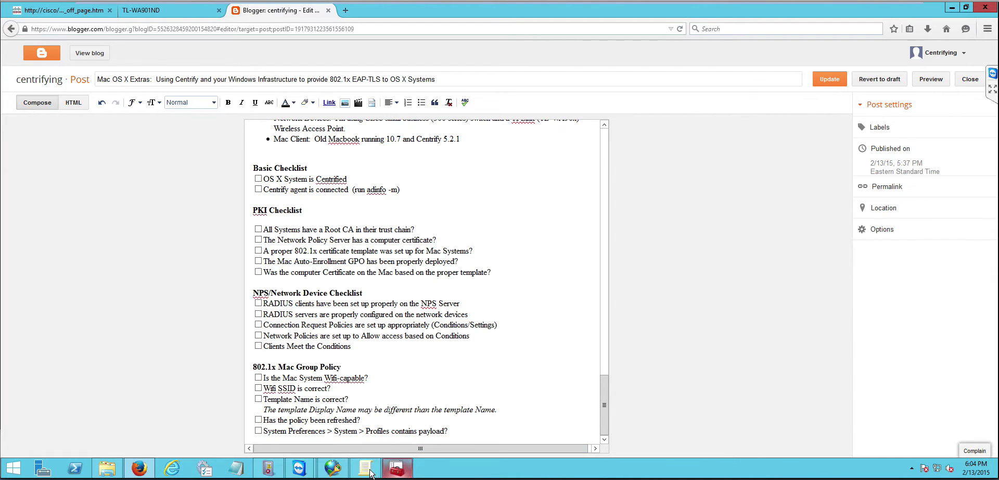
- Bring the Network Policy Server console forward over the Blogger 802.1x post
left_click(336, 471)
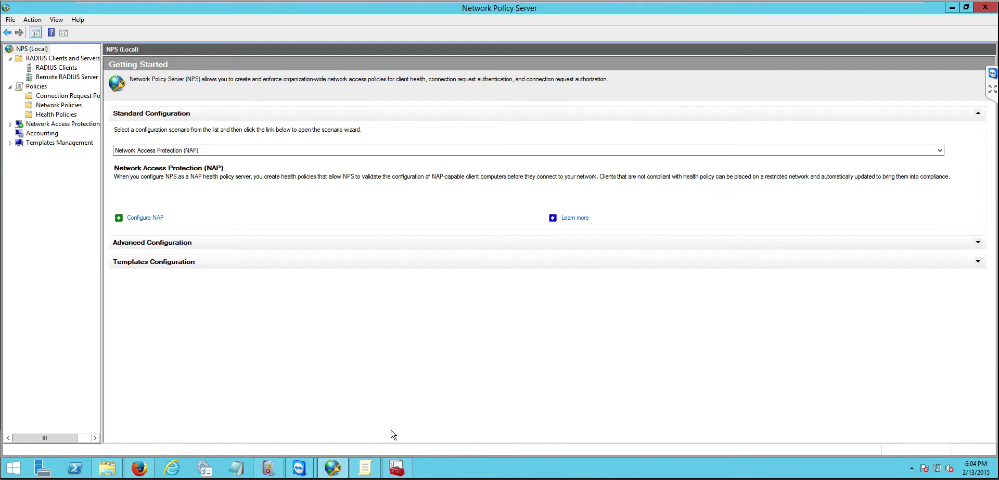
- On the remote Mac, run adinfo and adquery user to check the corp.contoso.com join and directory users
mouse_move(300, 469)
left_click(348, 416)
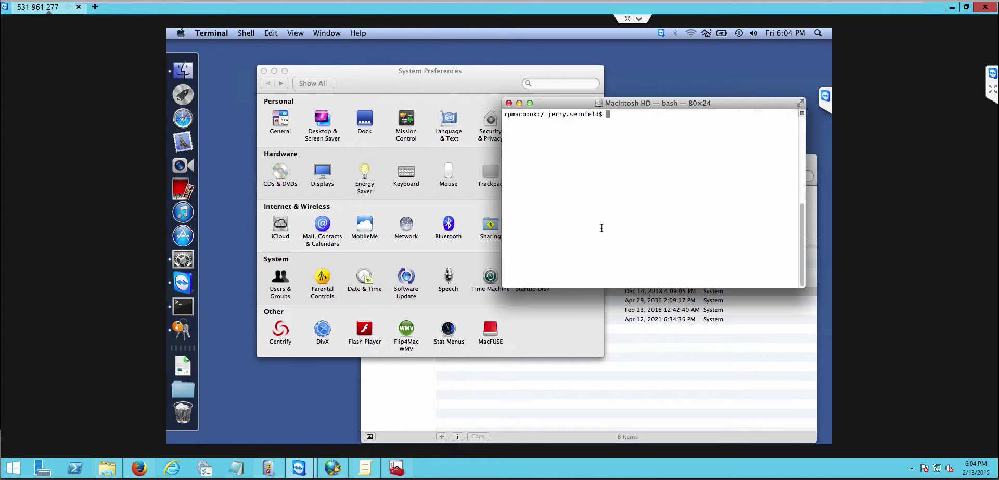
type("adinfo")
key("Return")
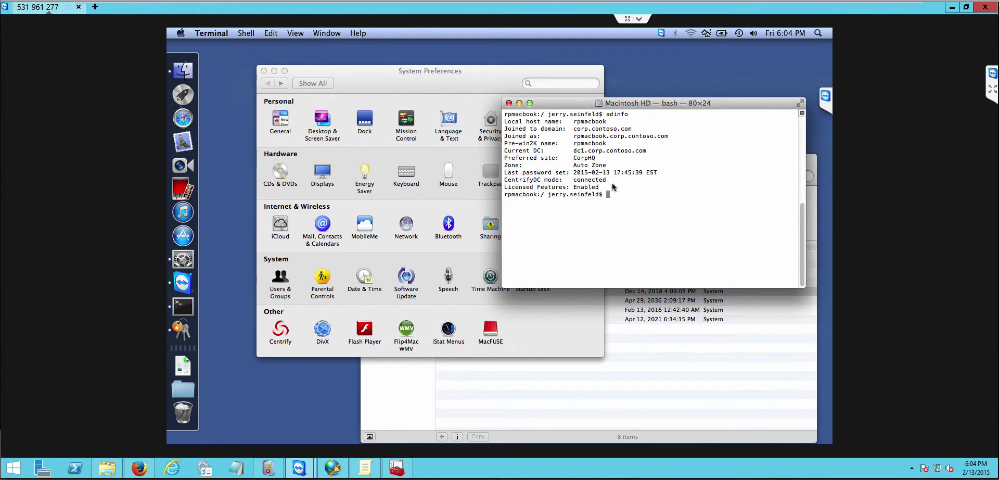
type("adquery user")
key("Return")
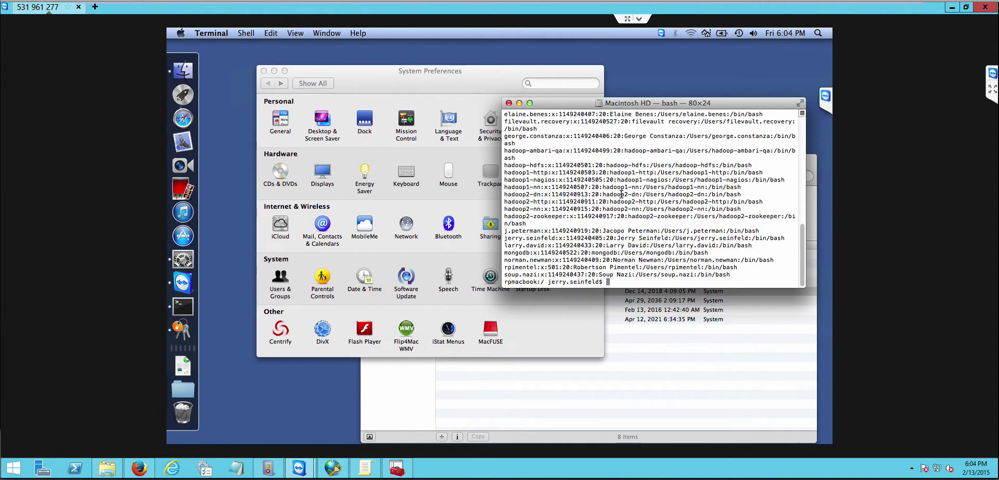
scroll(621, 238, "up", 10)
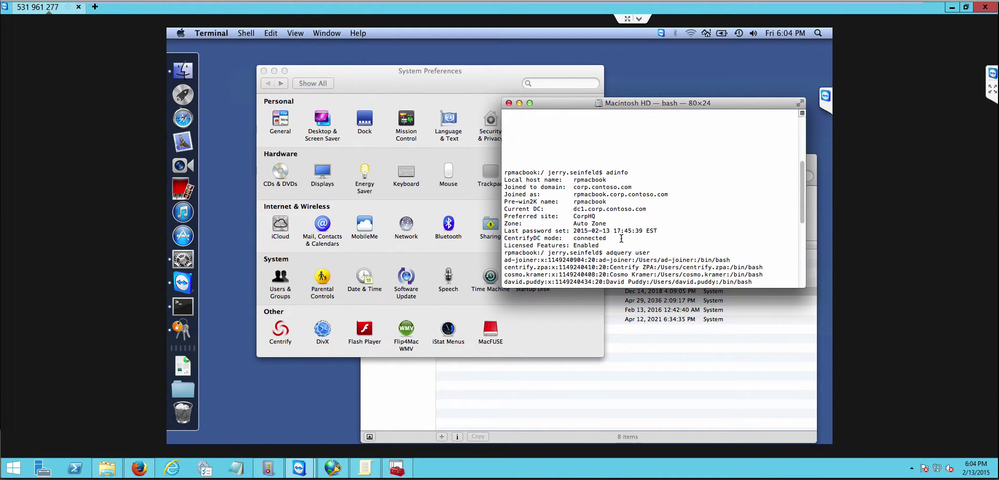
scroll(621, 237, "down", 8)
scroll(621, 238, "down", 2)
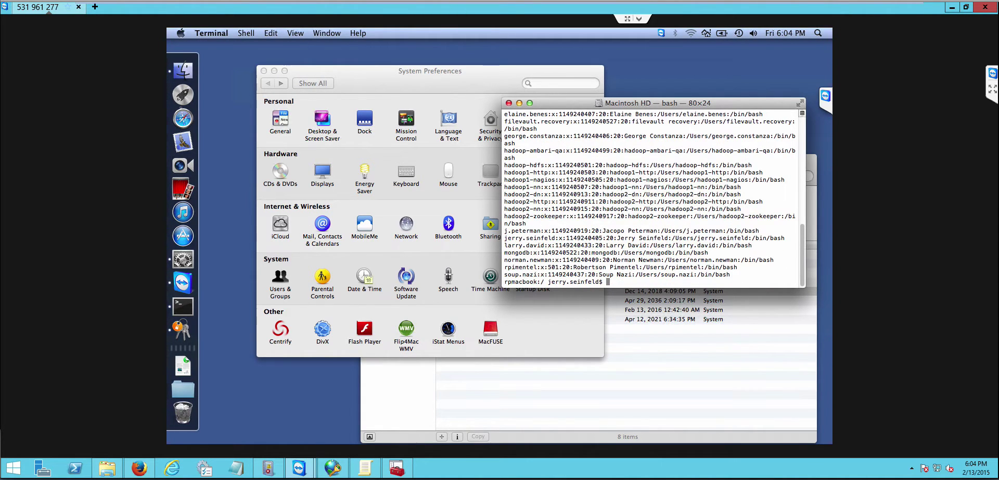
- Clear the Terminal and run adinfo -m to confirm the agent reports 'connected'
mouse_move(389, 1)
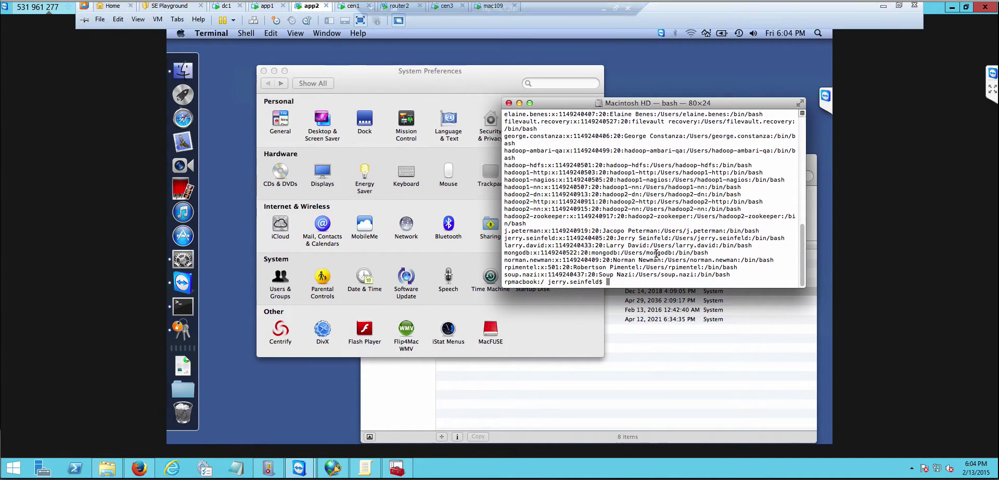
type("clear")
key("Return")
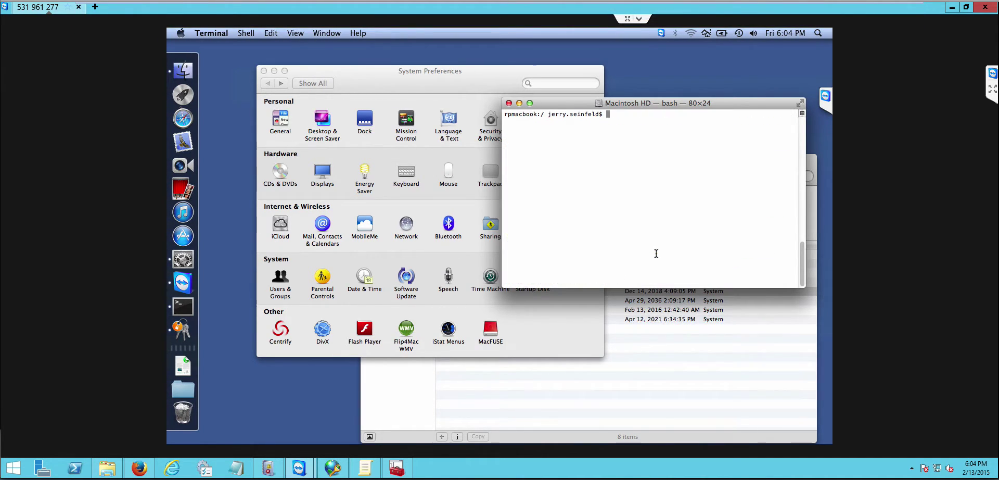
type("adinfo -m")
key("Return")
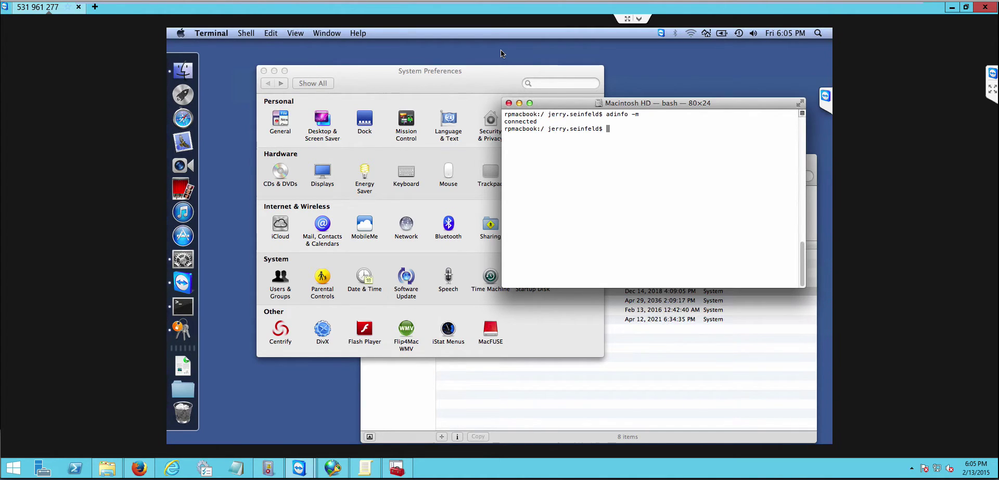
- Review the Wi-Fi and Advanced settings in Network preferences without changes, then close the window
left_click(692, 34)
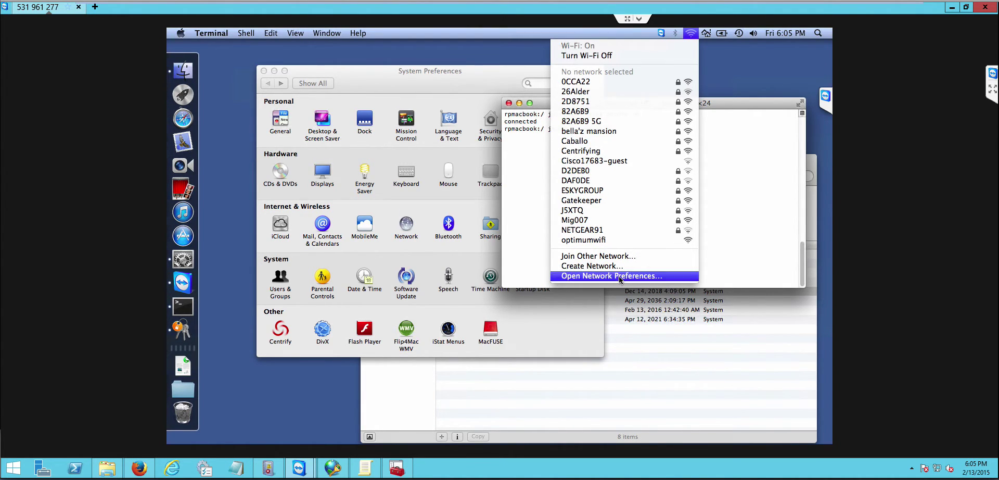
left_click(620, 277)
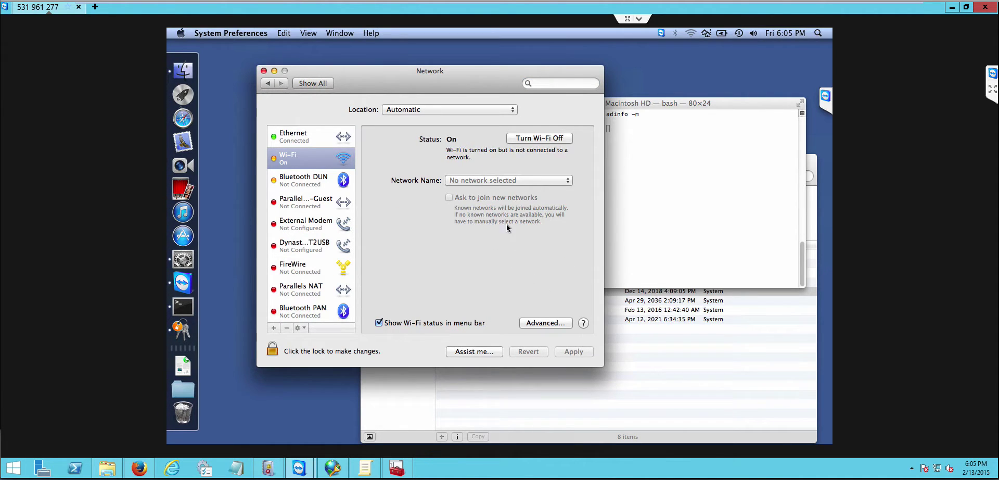
left_click(543, 323)
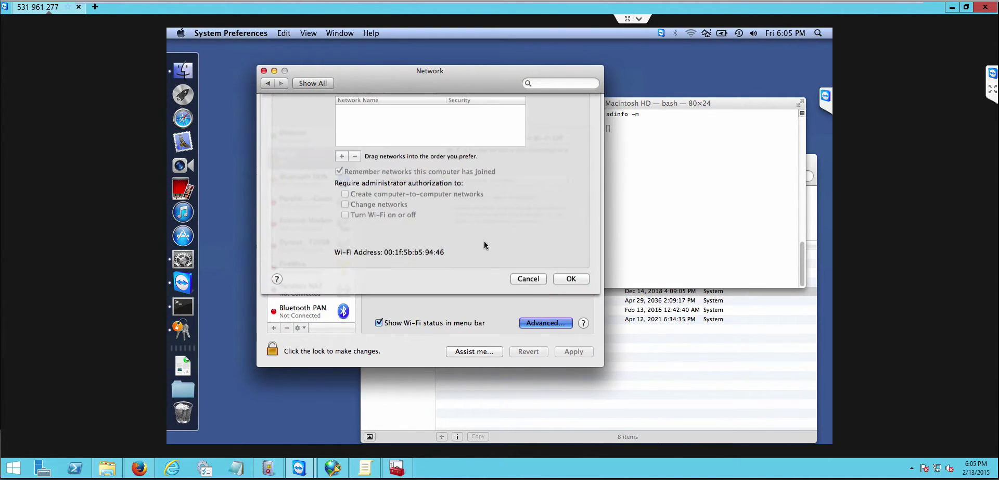
left_click(531, 342)
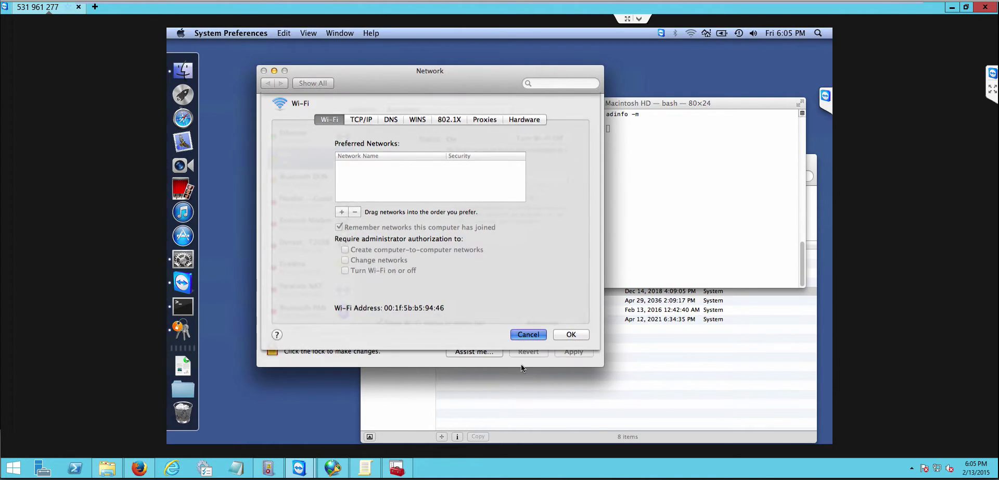
left_click(265, 71)
mouse_move(305, 5)
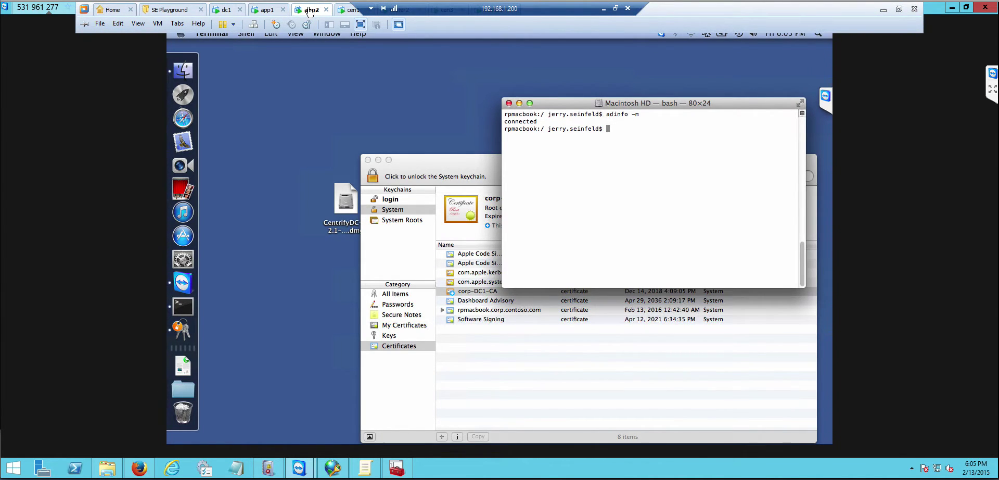
- Return to the Blogger 802.1x checklist post in Firefox
left_click(139, 470)
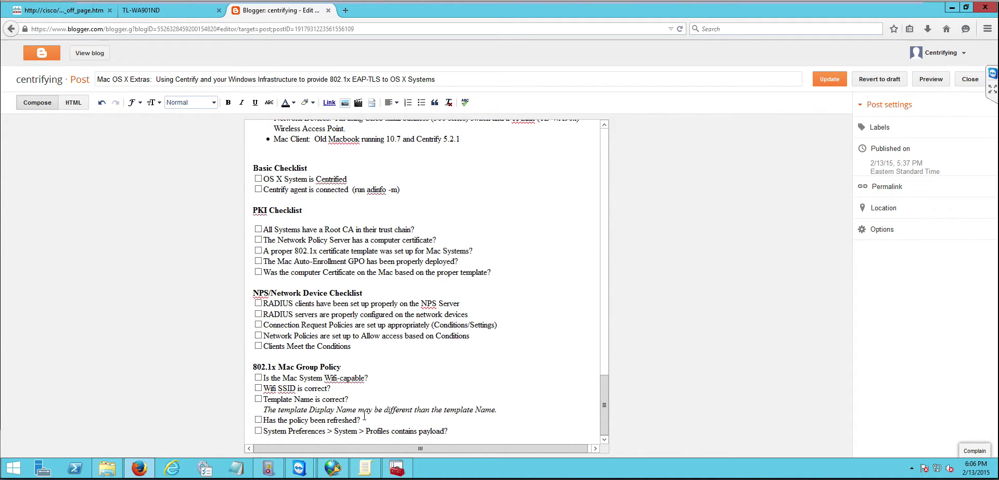
- Find corp-DC1-CA under the local computer's Trusted Root Certification Authorities, then return to Blogger
left_click(399, 471)
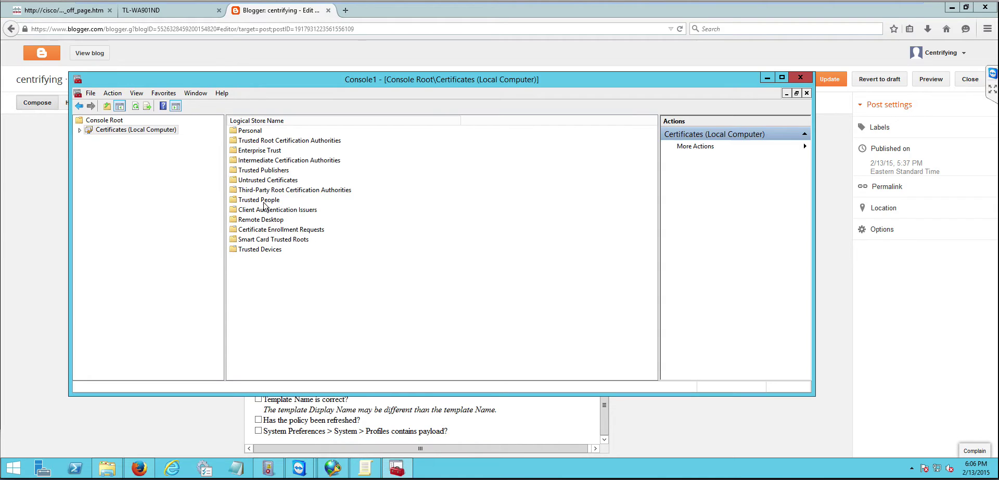
left_click(80, 131)
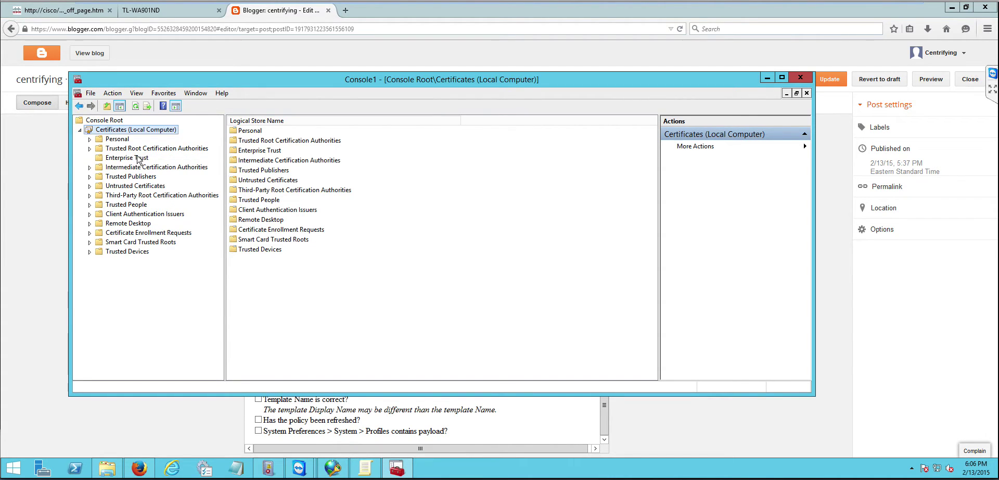
left_click(118, 149)
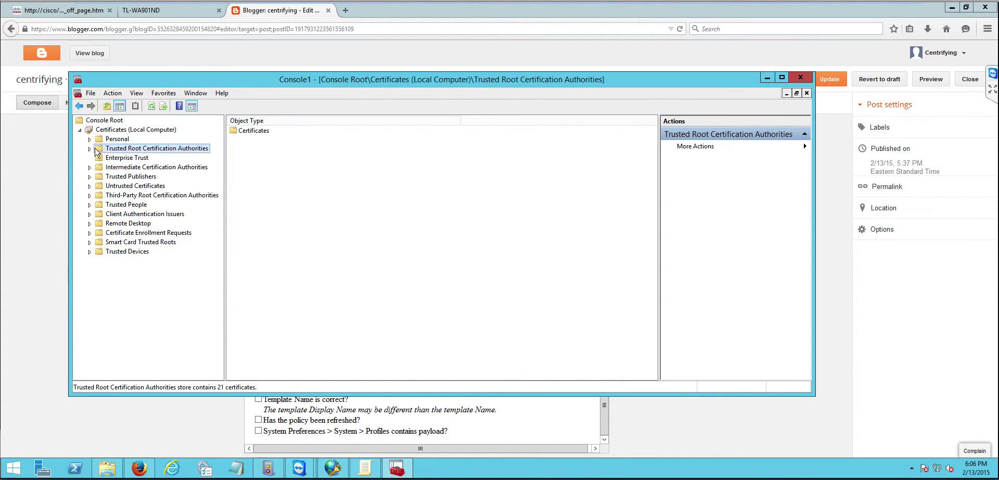
left_click(89, 149)
left_click(130, 158)
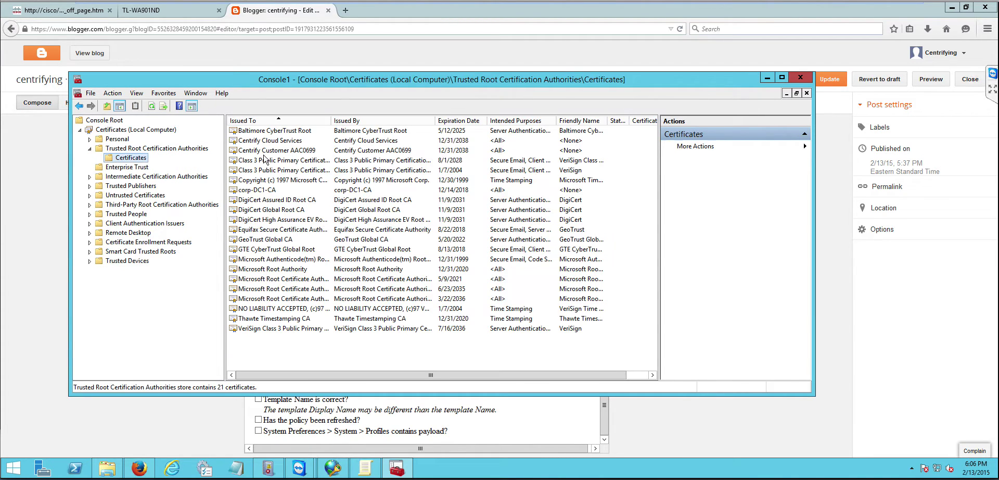
left_click(281, 191)
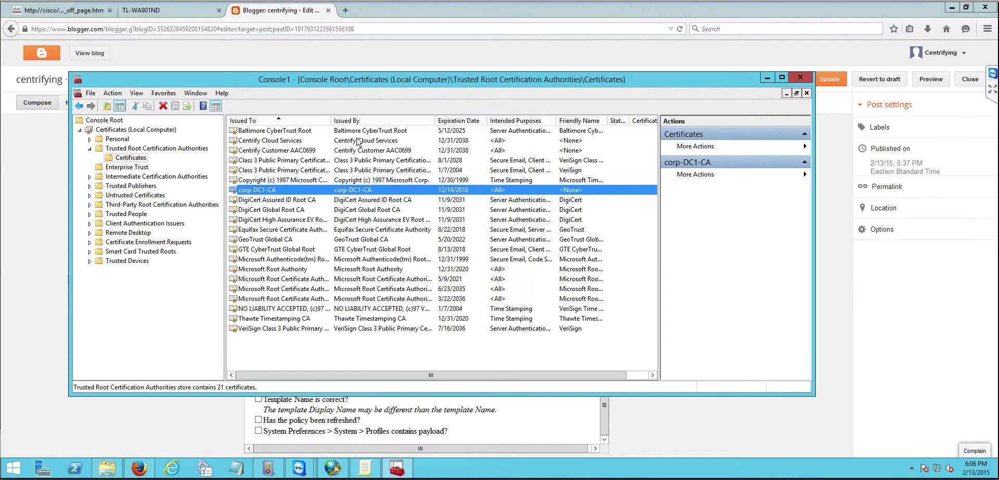
left_click(506, 420)
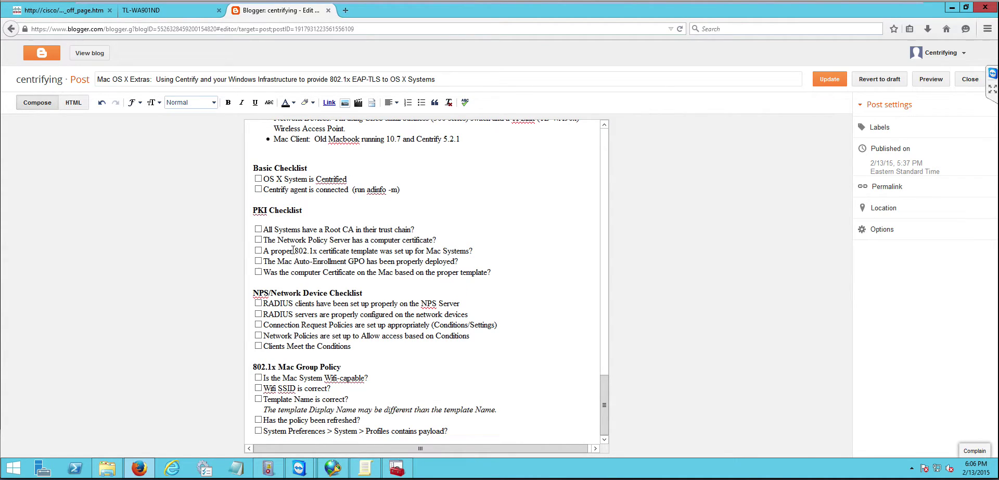
- Scroll the post up to the lab diagram and back to the checklists, then bring the Certificates console forward
scroll(348, 287, "up", 9)
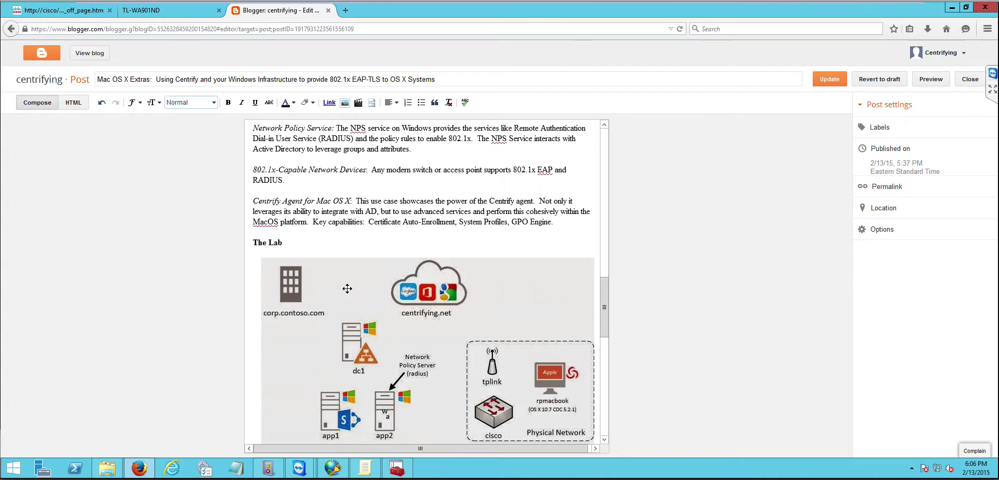
scroll(466, 281, "down", 3)
scroll(467, 281, "down", 1)
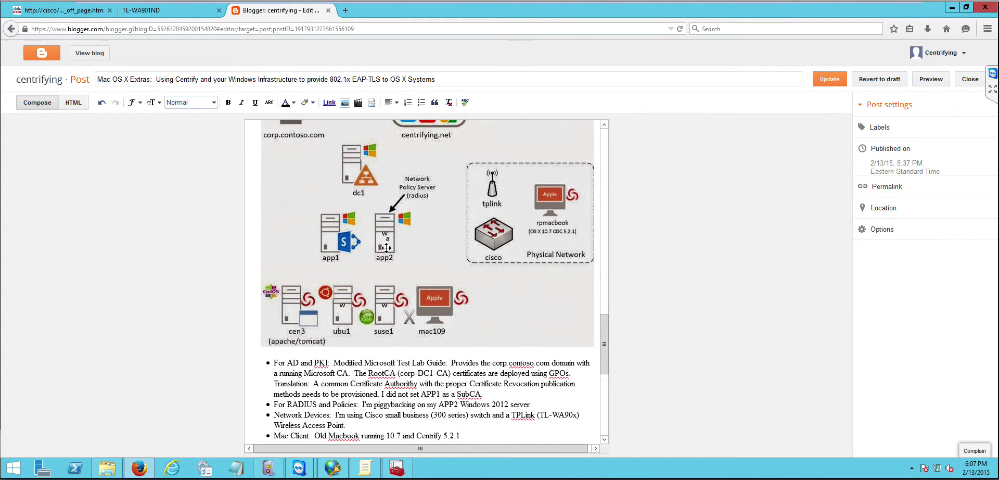
scroll(447, 394, "down", 3)
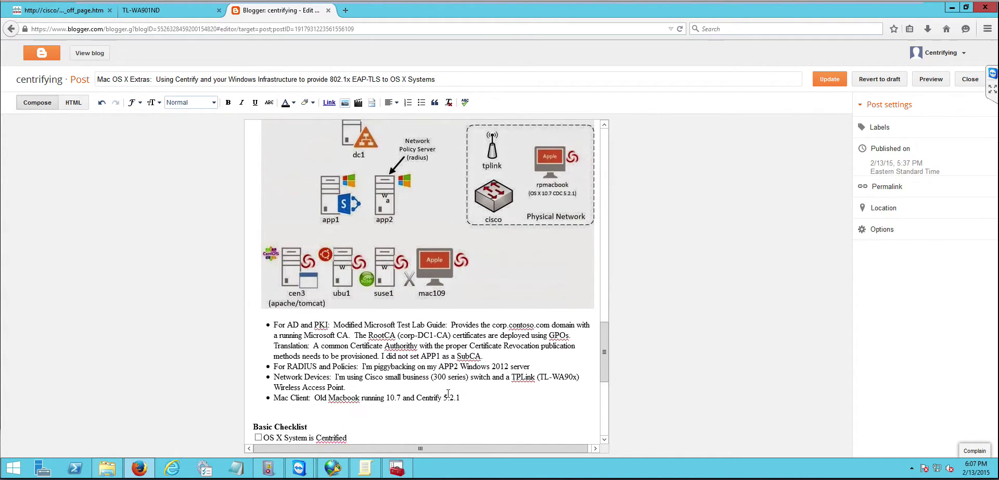
scroll(414, 368, "down", 5)
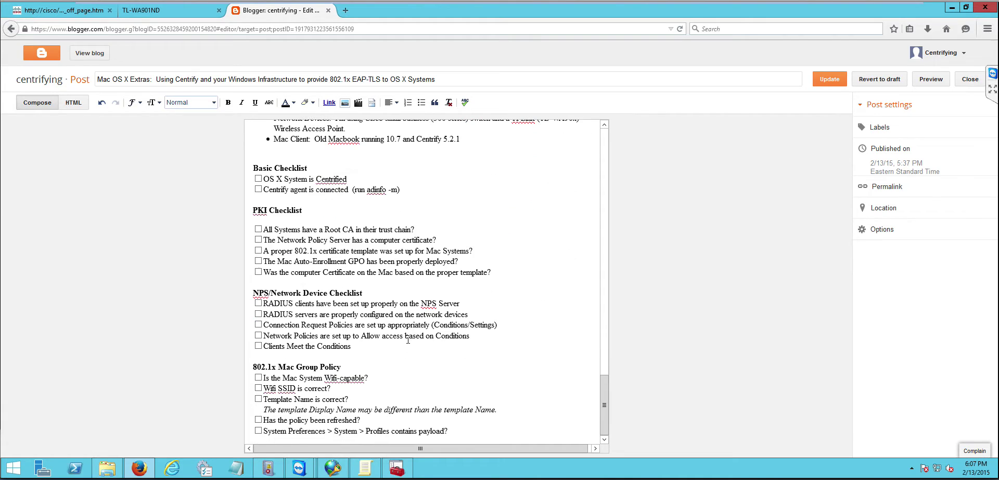
left_click(401, 471)
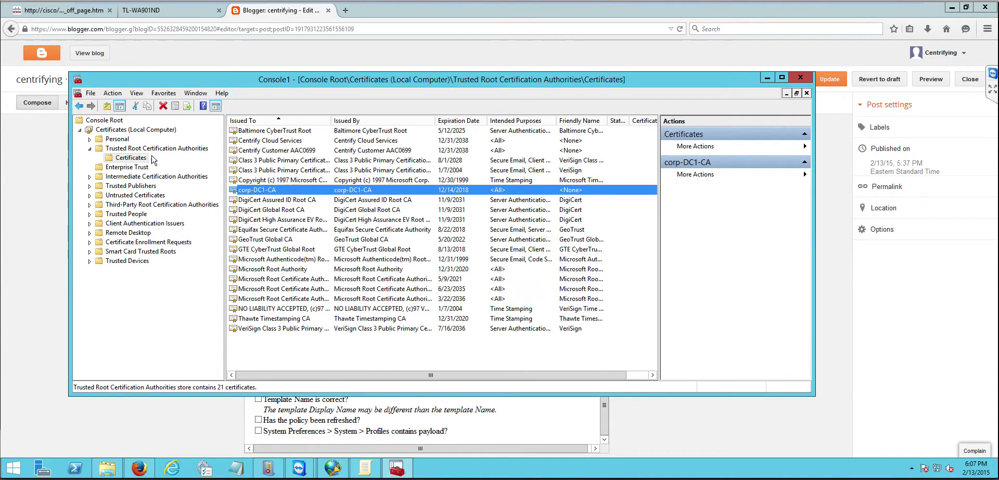
- List the Personal certificates with the Status column hidden to show template names, then go back to Blogger
left_click(122, 139)
double_click(254, 133)
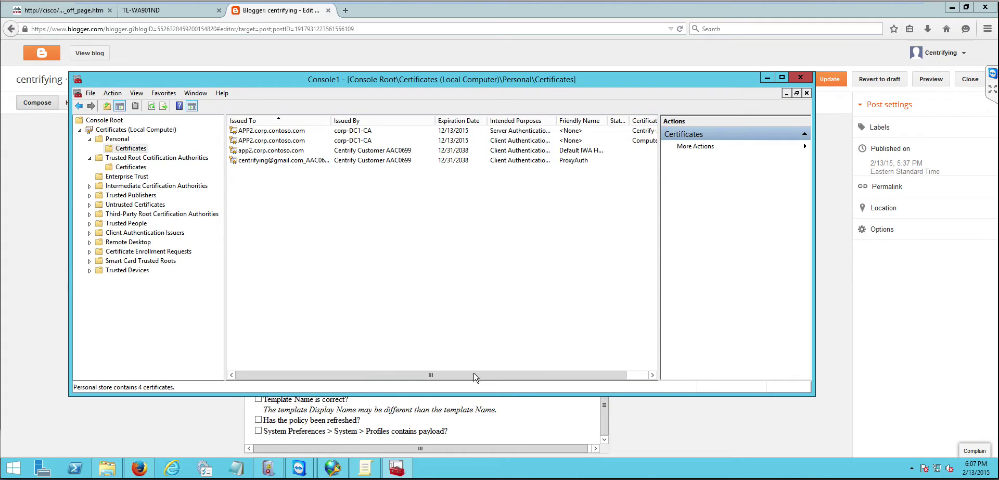
left_click_drag(476, 374, 562, 371)
left_click(601, 122)
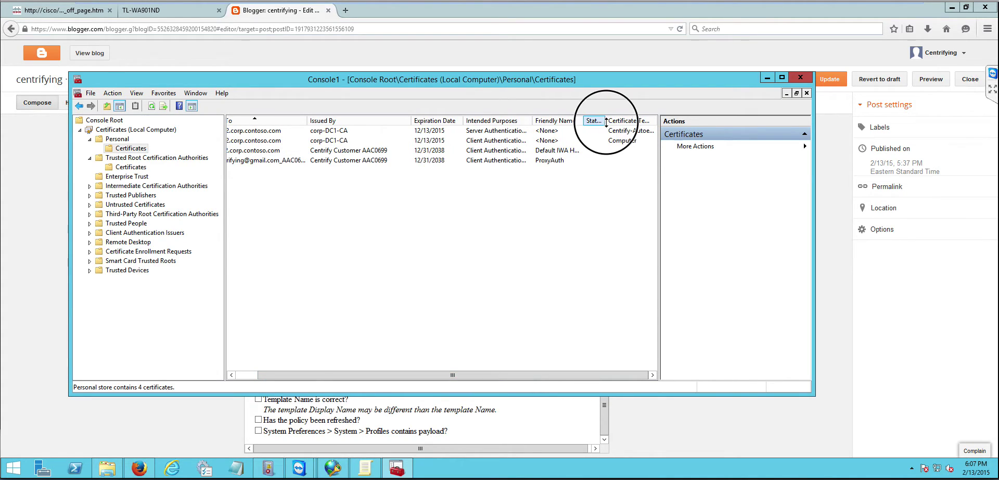
left_click_drag(601, 133, 625, 135)
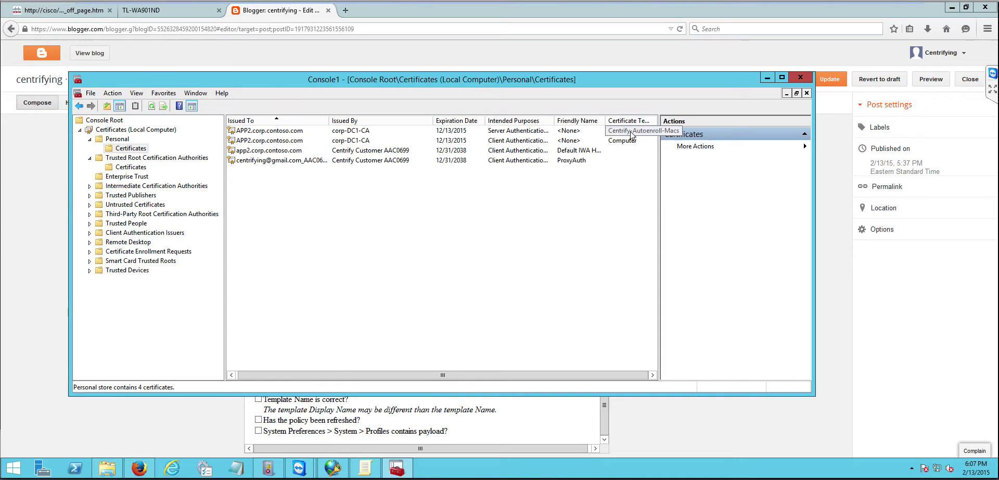
left_click(541, 69)
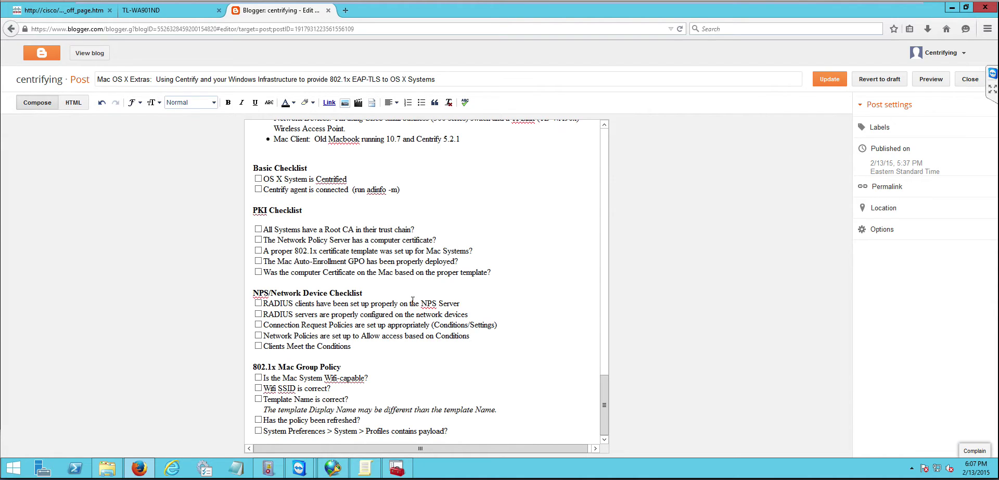
- Review the post's PKI Checklist, then switch to the remote Mac session
mouse_move(447, 4)
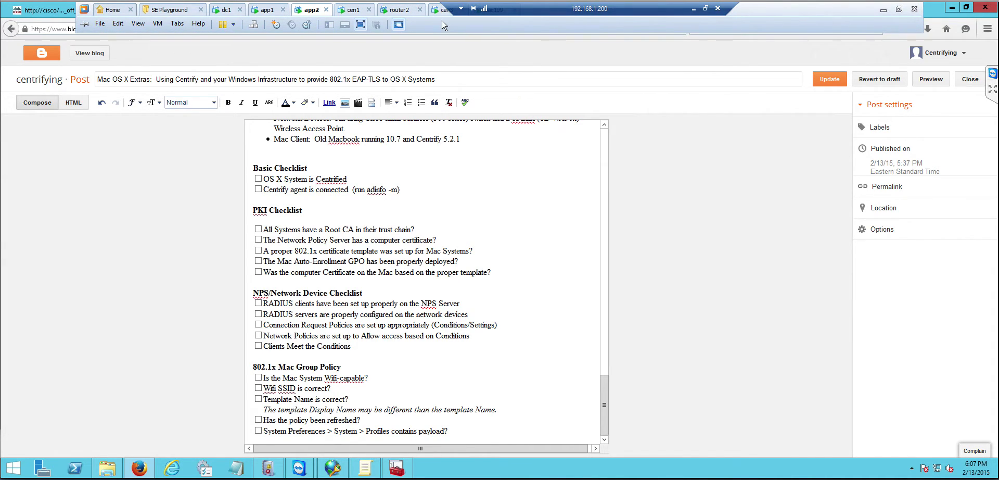
mouse_move(311, 470)
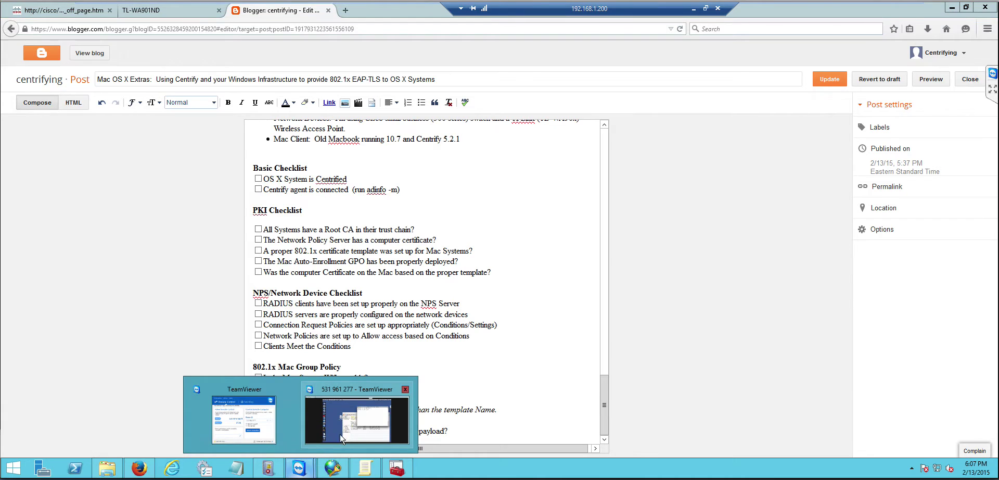
left_click(348, 430)
- Select the corp-DC1-CA root in the System keychain and expand rpmacbook.corp.contoso.com to reveal its private key
left_click(505, 392)
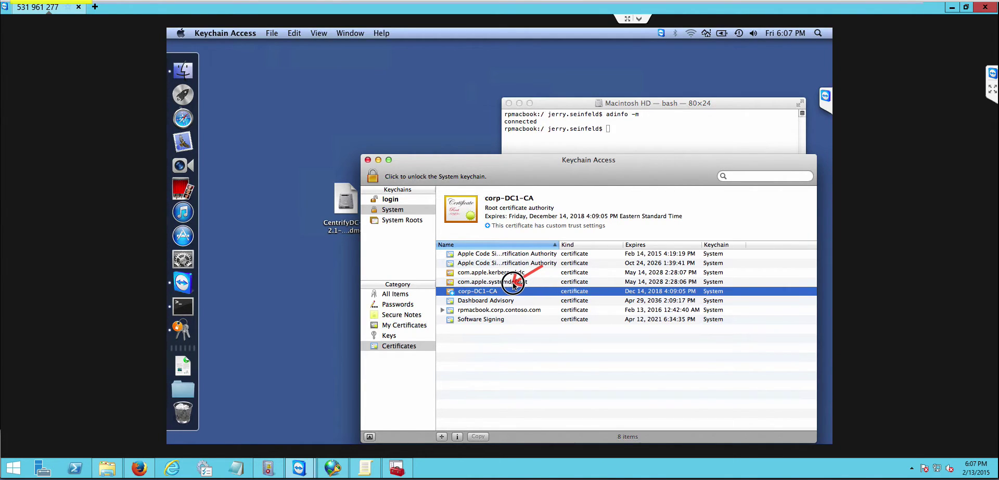
left_click(555, 337)
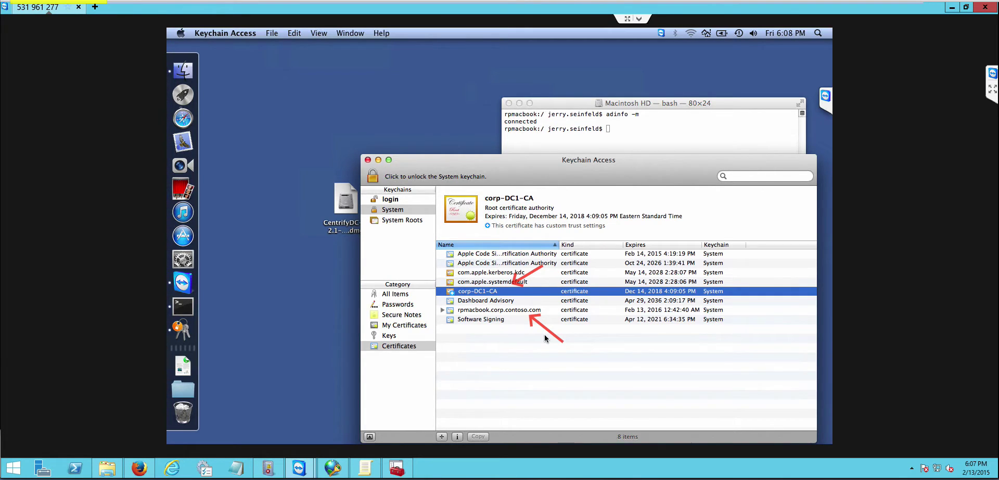
left_click(442, 310)
left_click(482, 311)
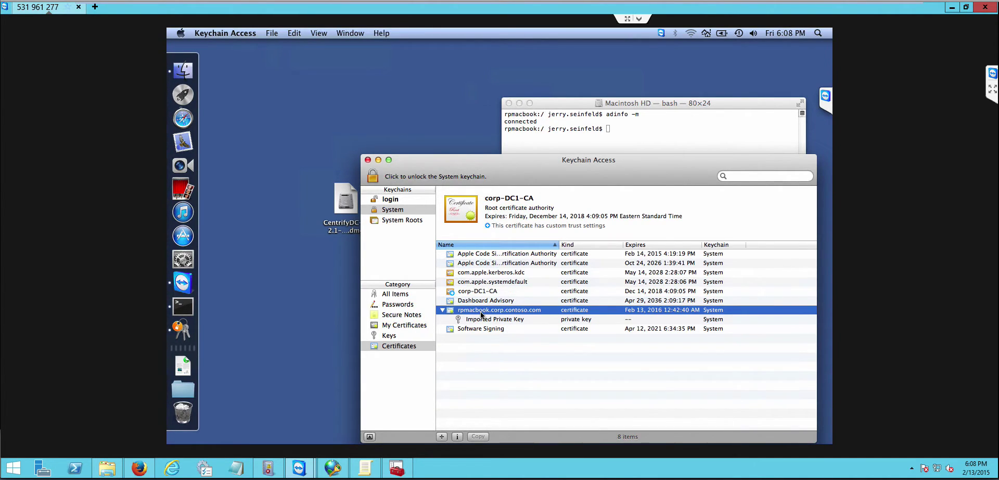
- Open the rpmacbook.corp.contoso.com certificate, scroll its details down to the fingerprints, and close it
double_click(481, 312)
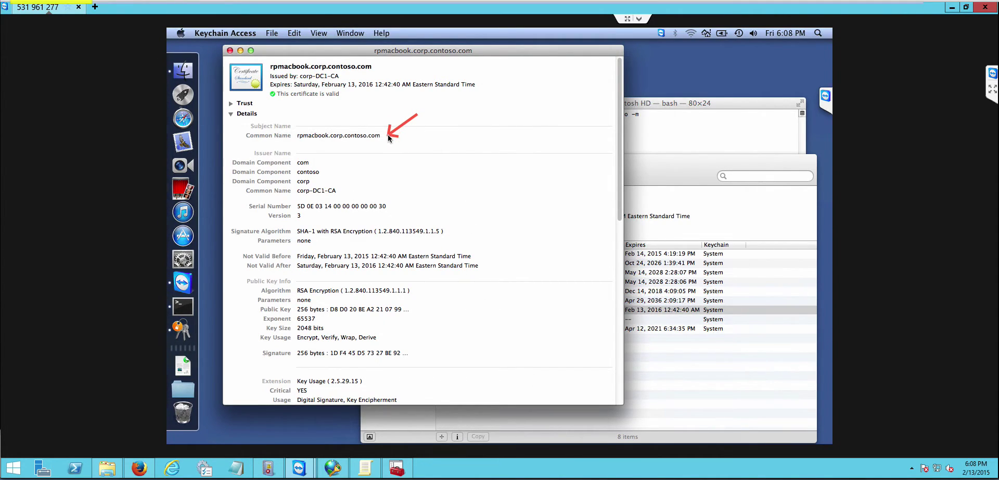
left_click(483, 196)
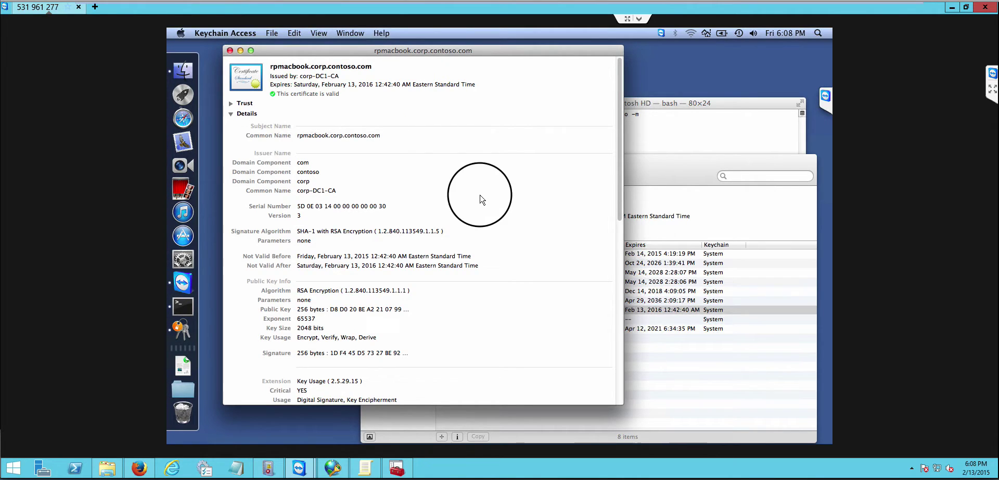
scroll(483, 214, "down", 5)
scroll(510, 270, "down", 10)
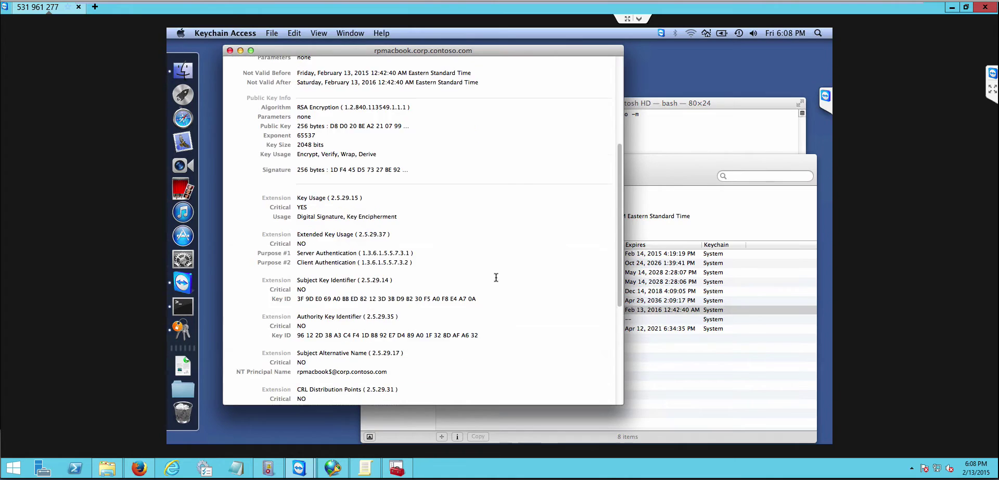
scroll(371, 315, "down", 3)
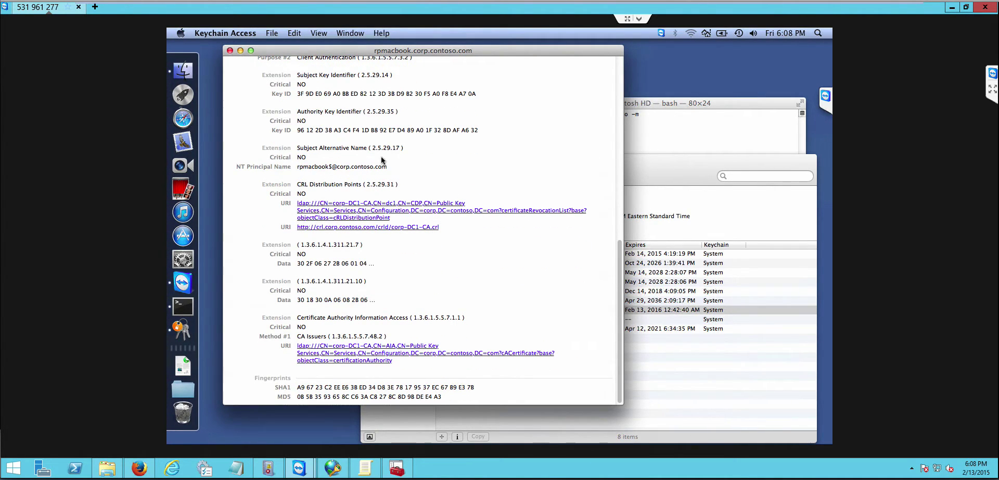
left_click(229, 51)
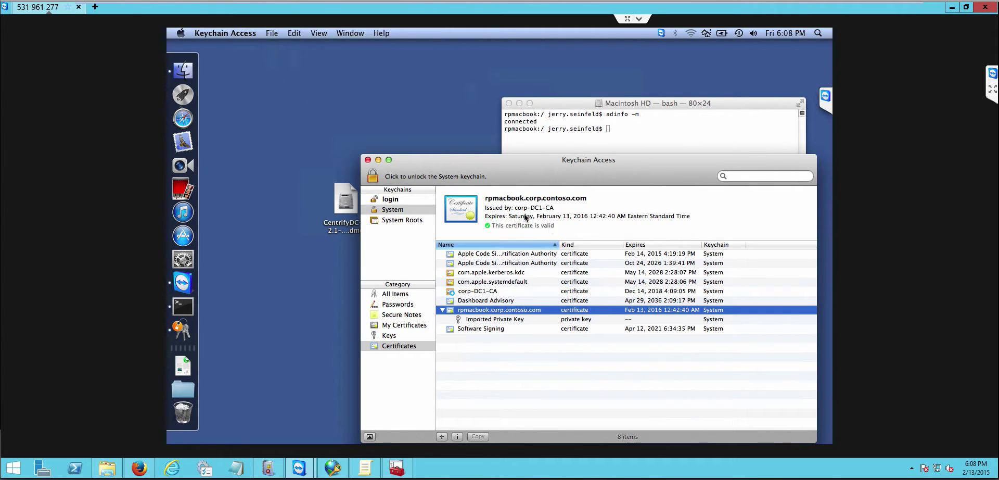
left_click(566, 172)
- On the app1 VM, show the Certification Authority's Issued Certificates list
mouse_move(411, 4)
left_click(262, 13)
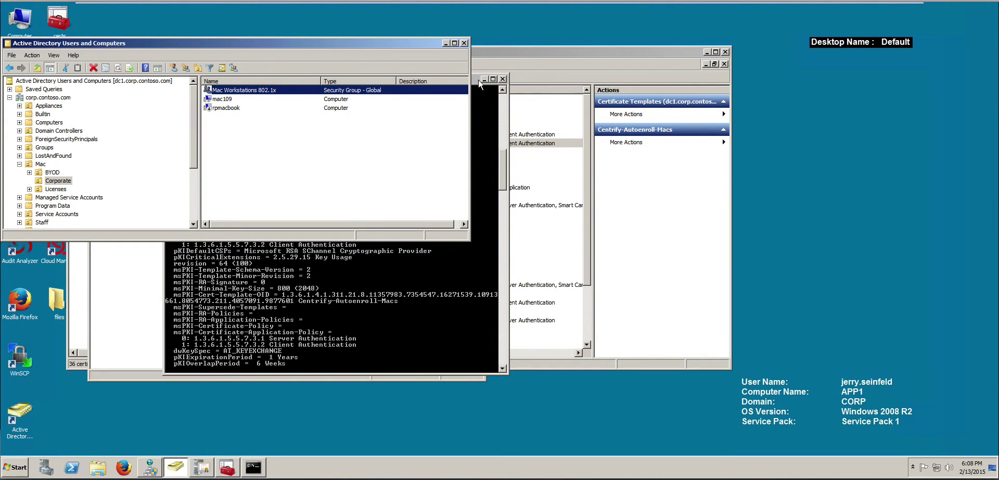
left_click(201, 467)
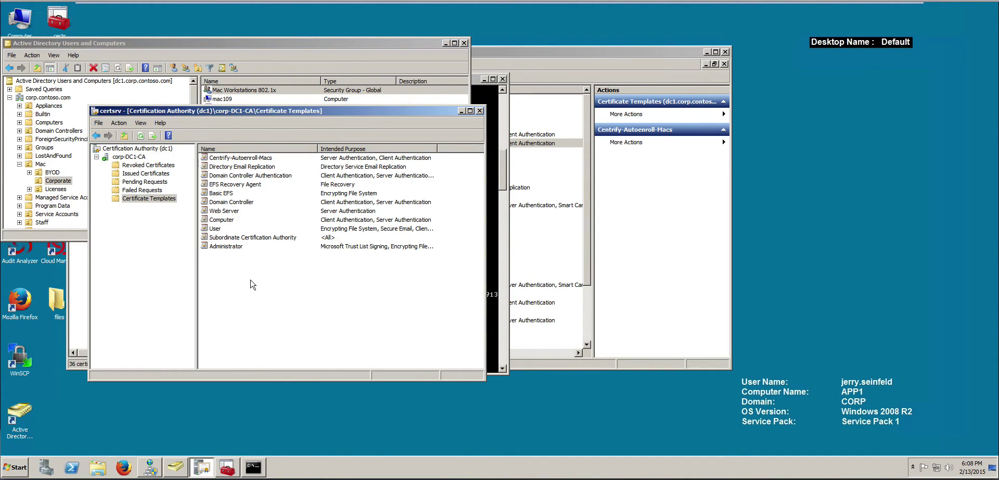
left_click(149, 174)
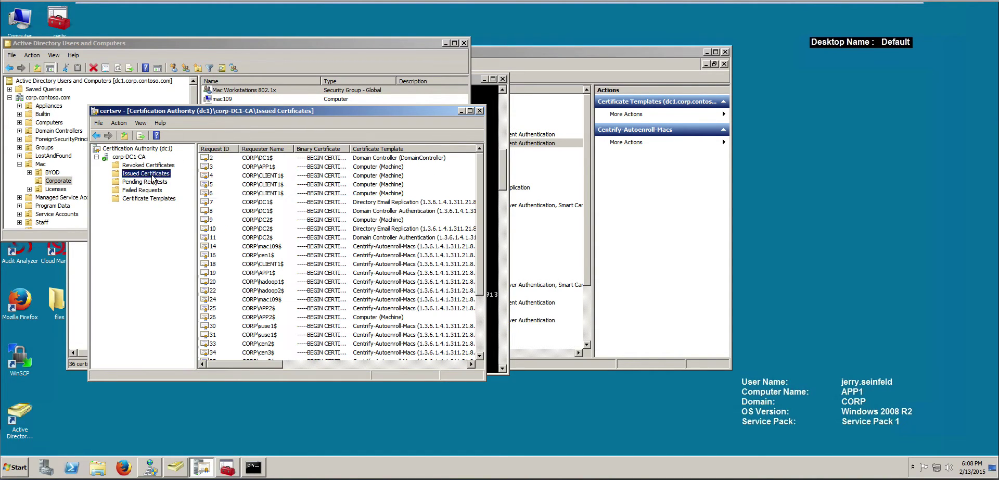
- Maximize the console, widen the Requester Name and Binary Certificate columns, and select rpmacbook's request 48
left_click(470, 111)
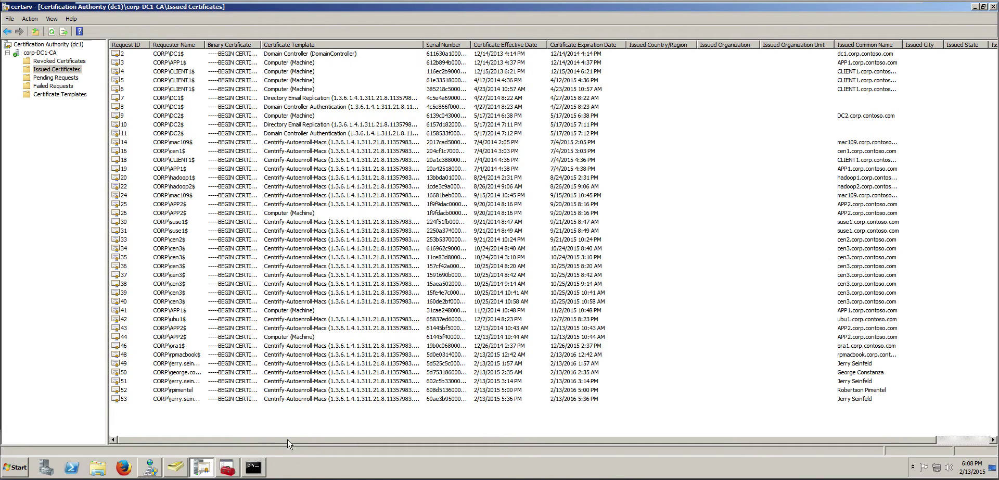
left_click_drag(205, 45, 296, 47)
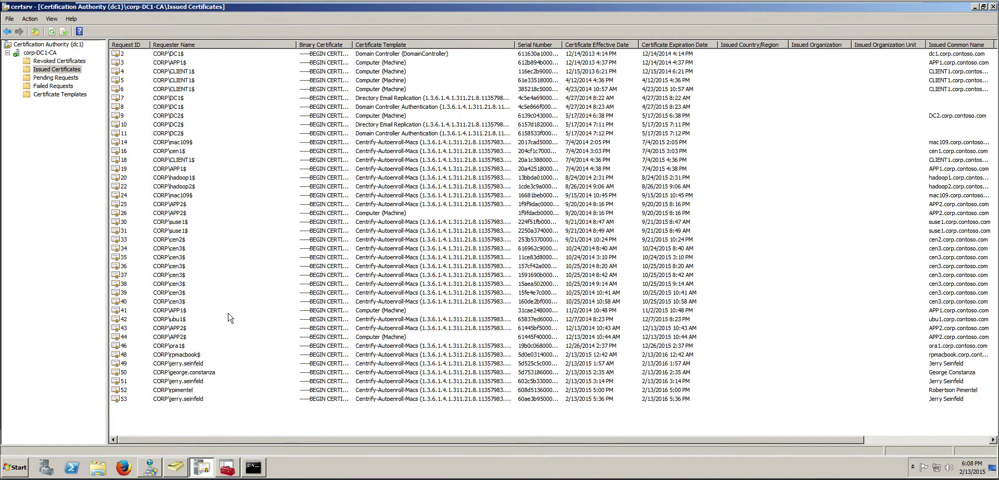
left_click(188, 355)
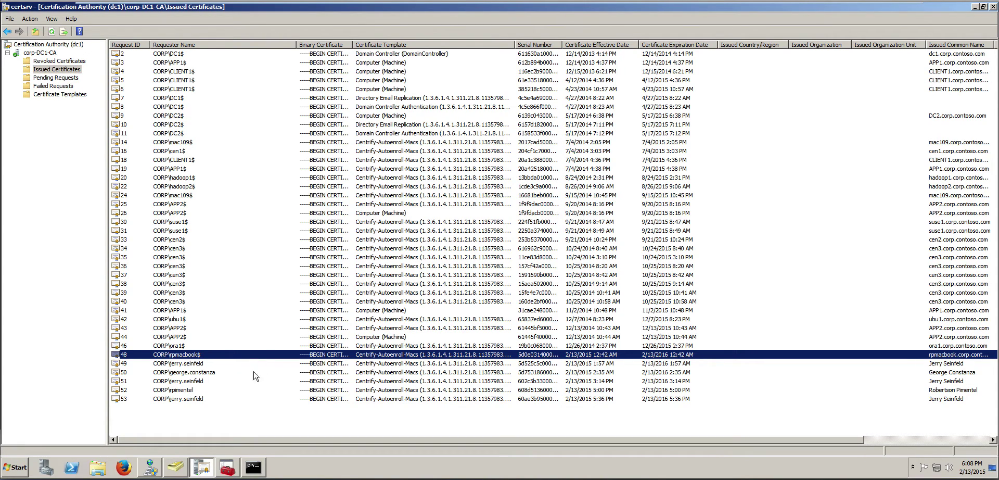
left_click_drag(353, 46, 405, 50)
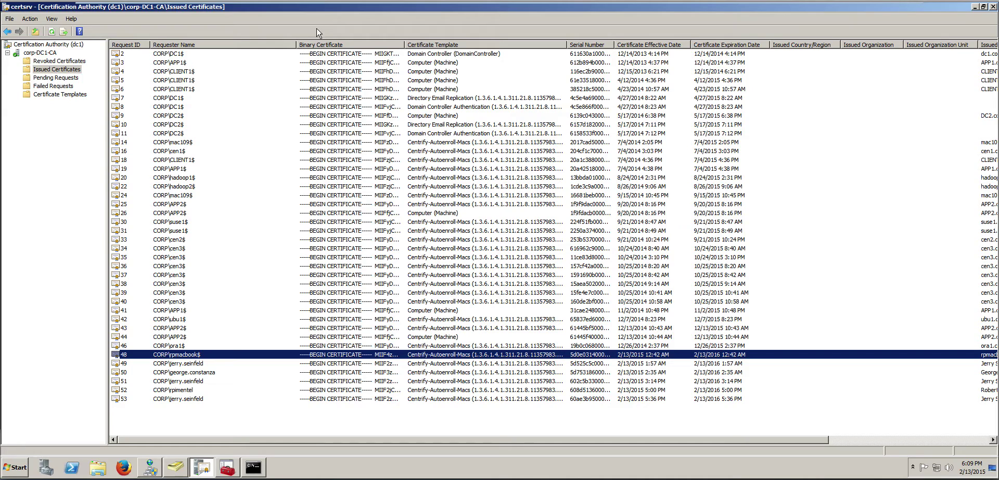
- Open the Centrify-Autoenroll-Macs template's properties in the Certificate Templates console
mouse_move(322, 2)
left_click(240, 3)
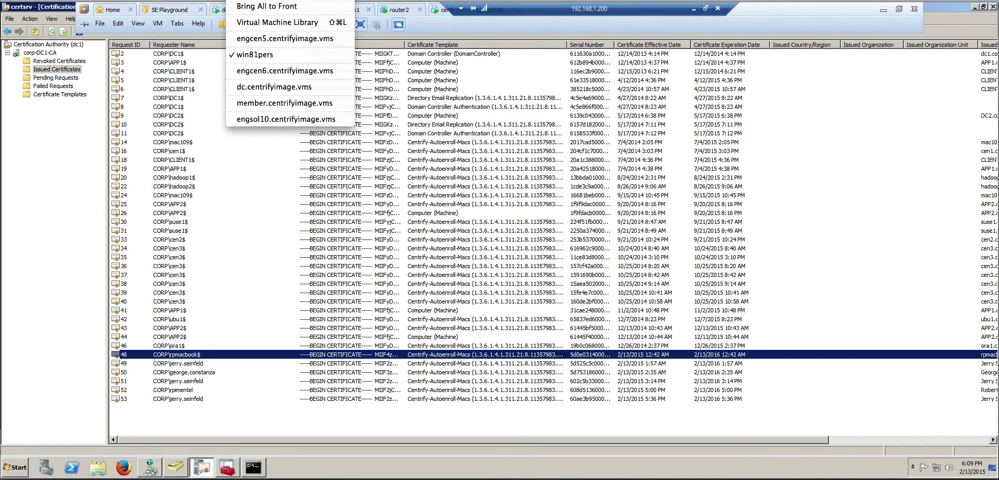
left_click(228, 471)
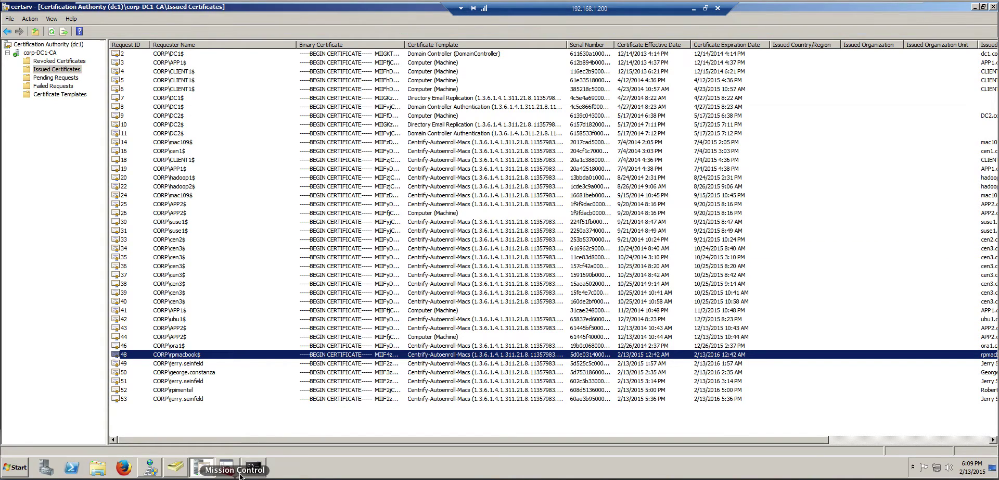
left_click(233, 471)
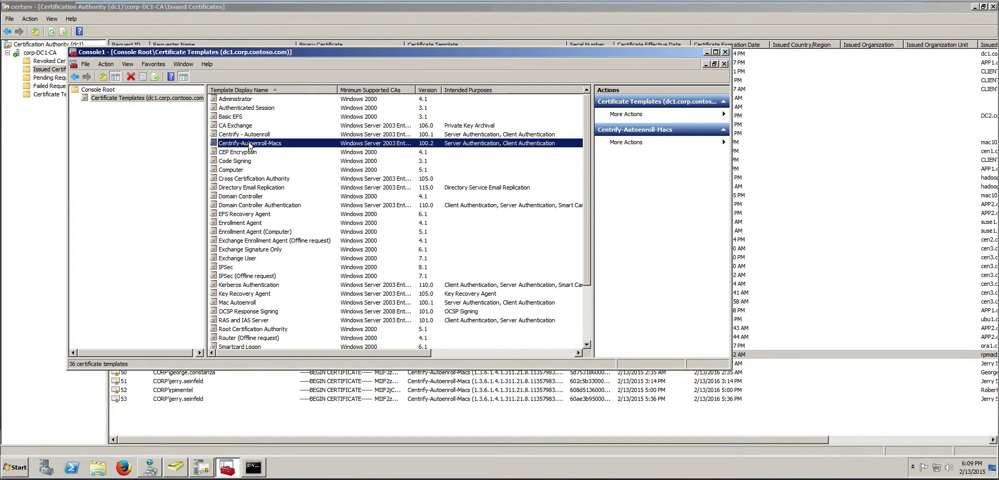
double_click(250, 145)
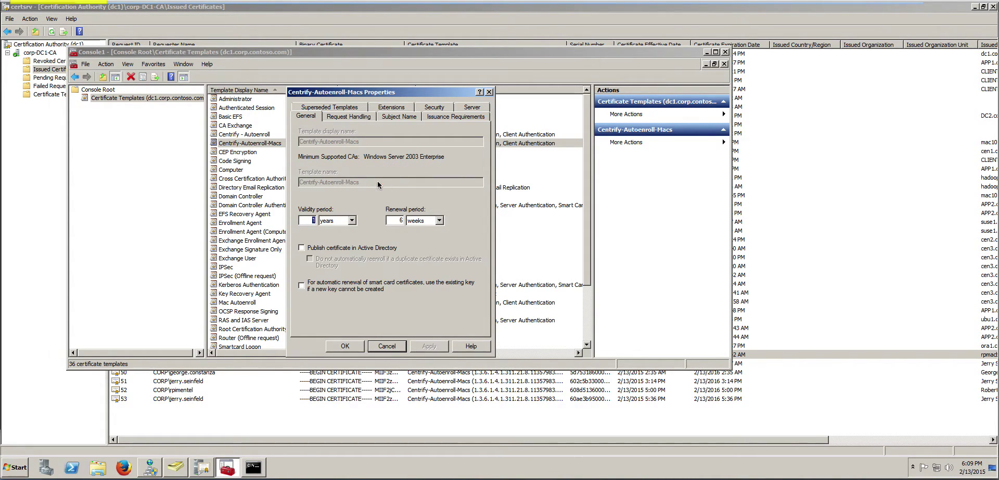
- Review the Subject Name, Extensions and Security settings, confirming the Mac Workstations 802.1x permissions
left_click(392, 117)
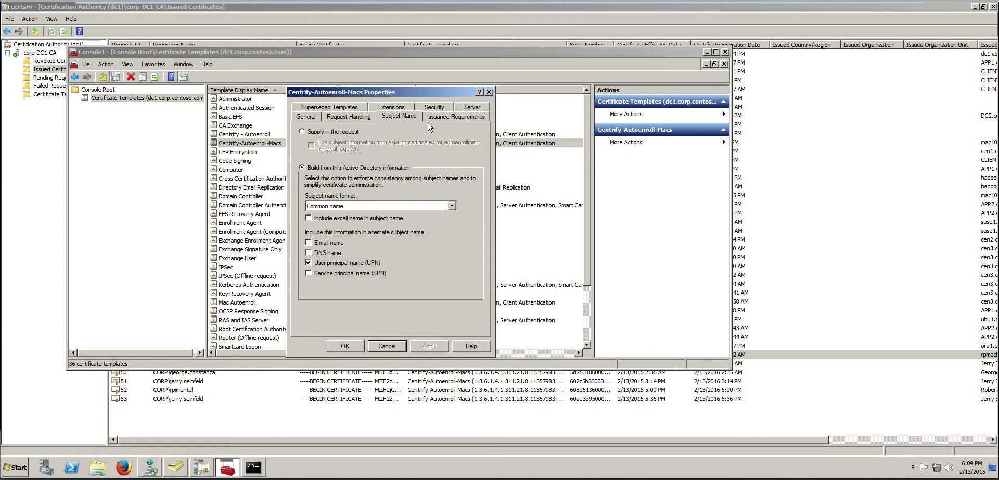
left_click(391, 108)
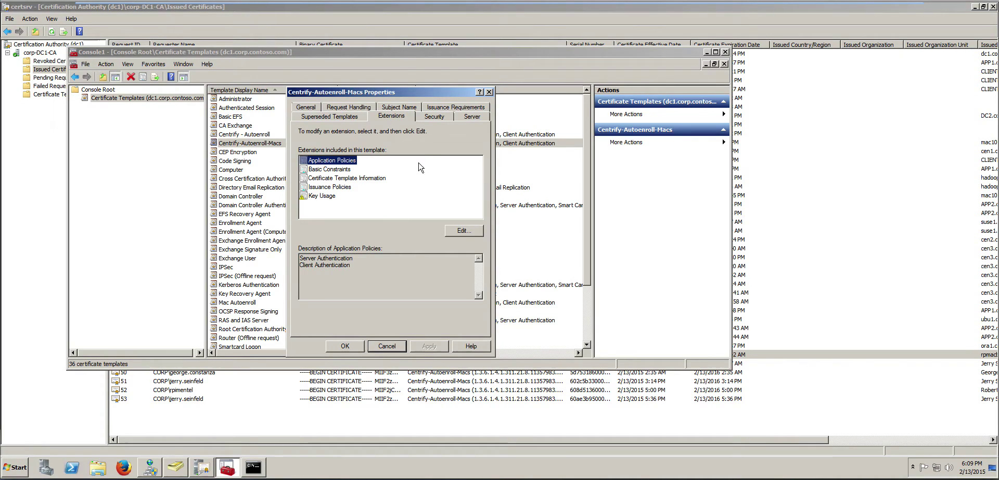
left_click(434, 116)
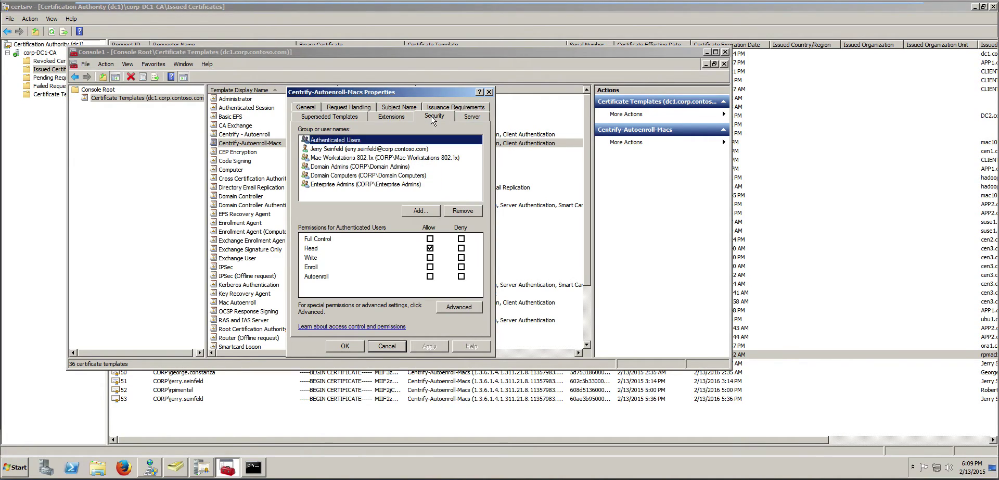
left_click(359, 158)
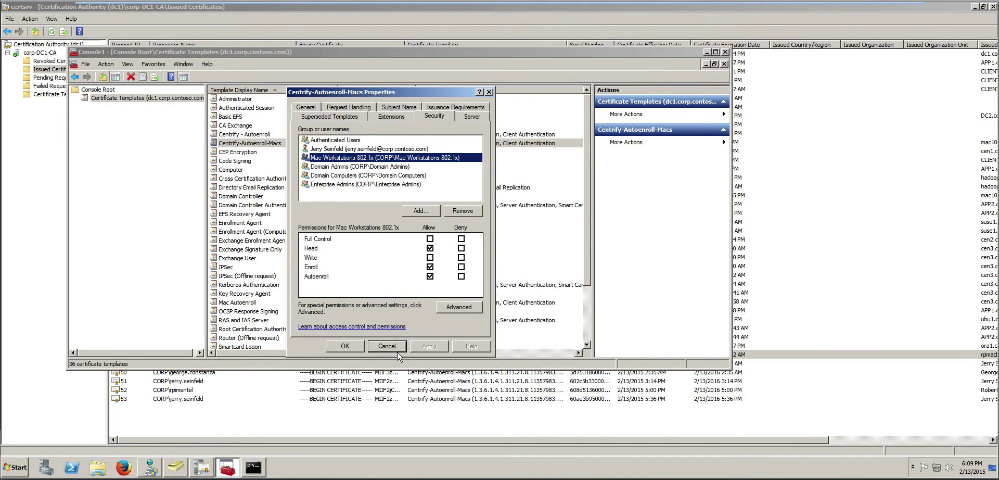
- Return to the Blogger post in Firefox on the remote Mac
mouse_move(378, 2)
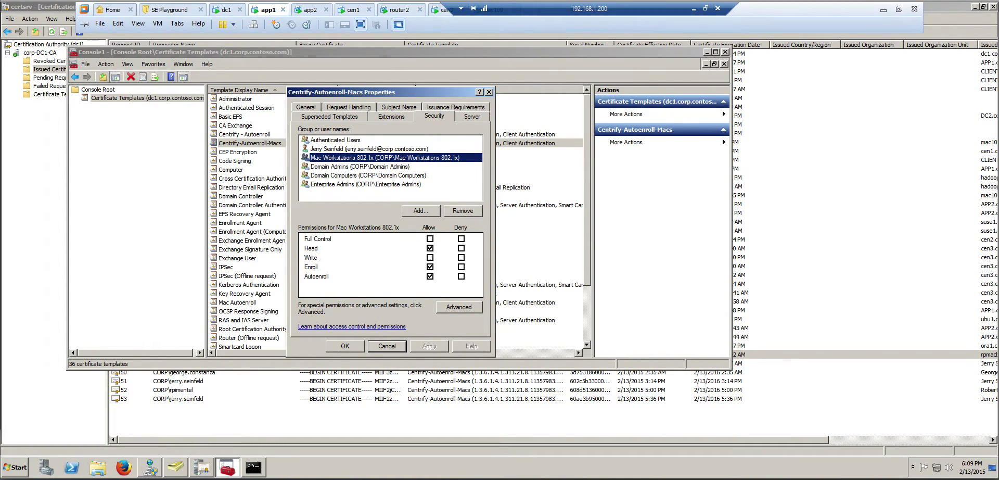
left_click(312, 10)
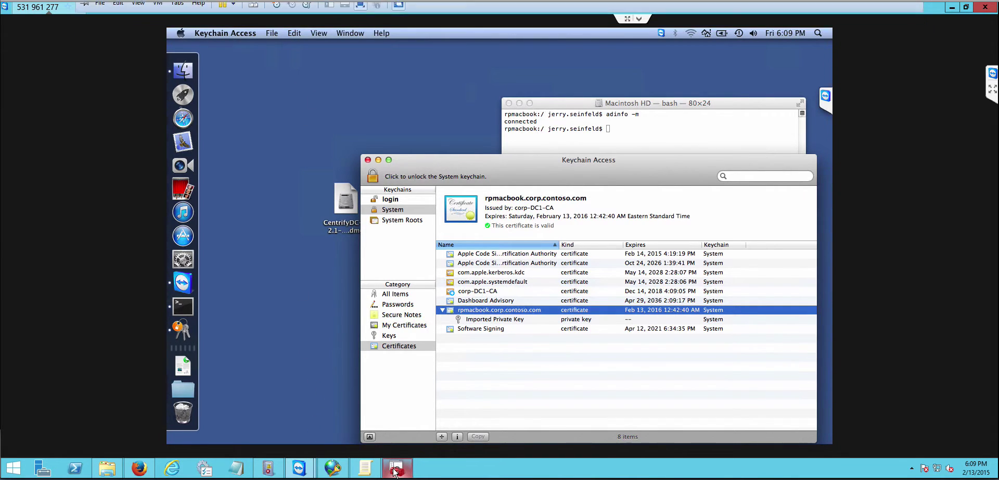
mouse_move(396, 469)
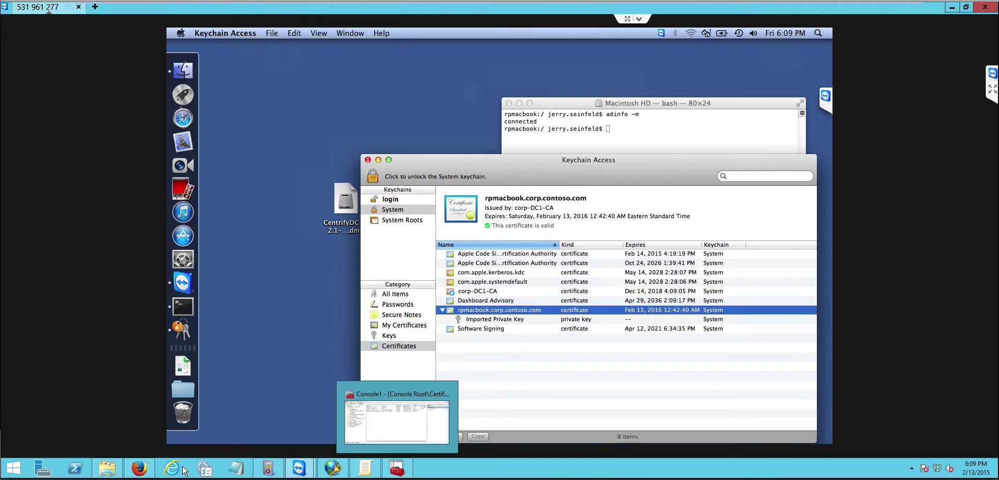
left_click(139, 468)
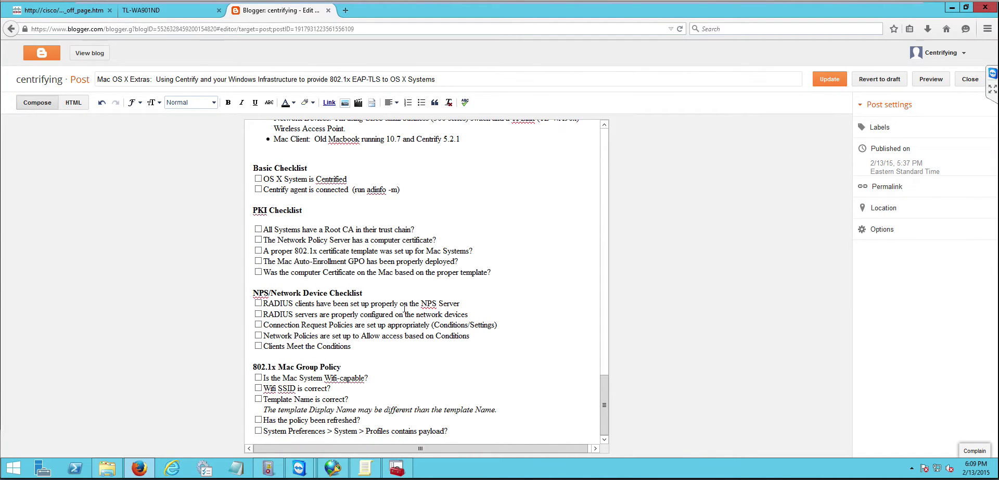